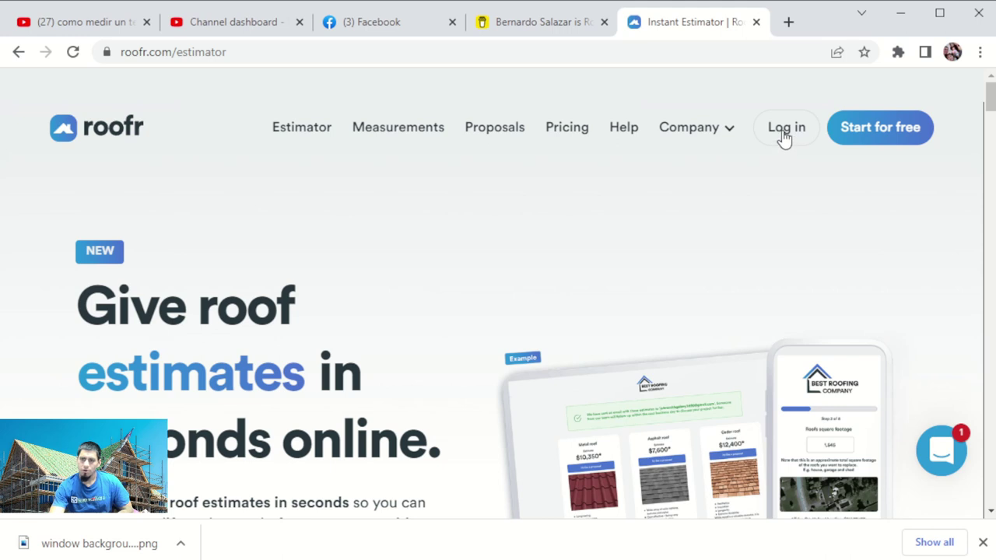
Log in and open the DIY Reports list on the Measurements dashboard.
click(782, 133)
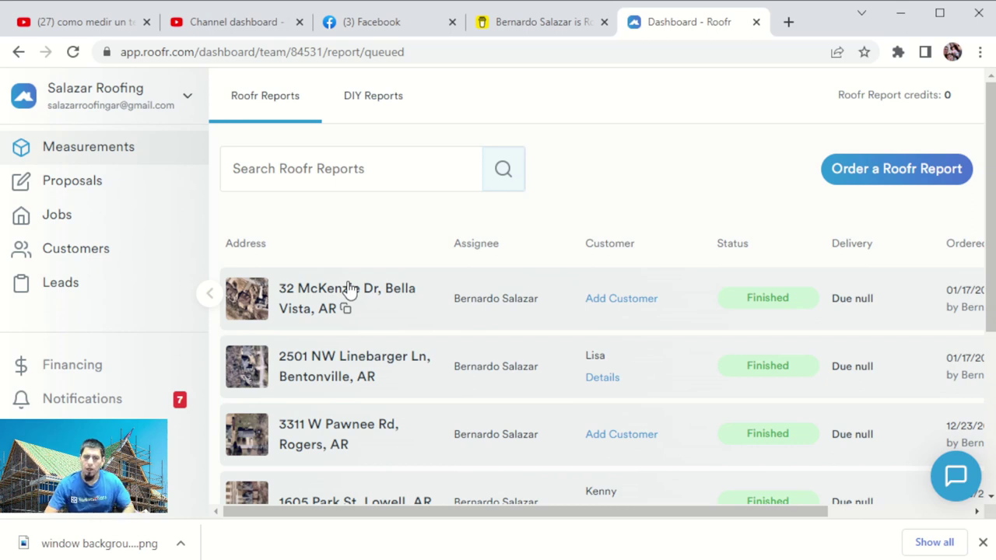
click(370, 102)
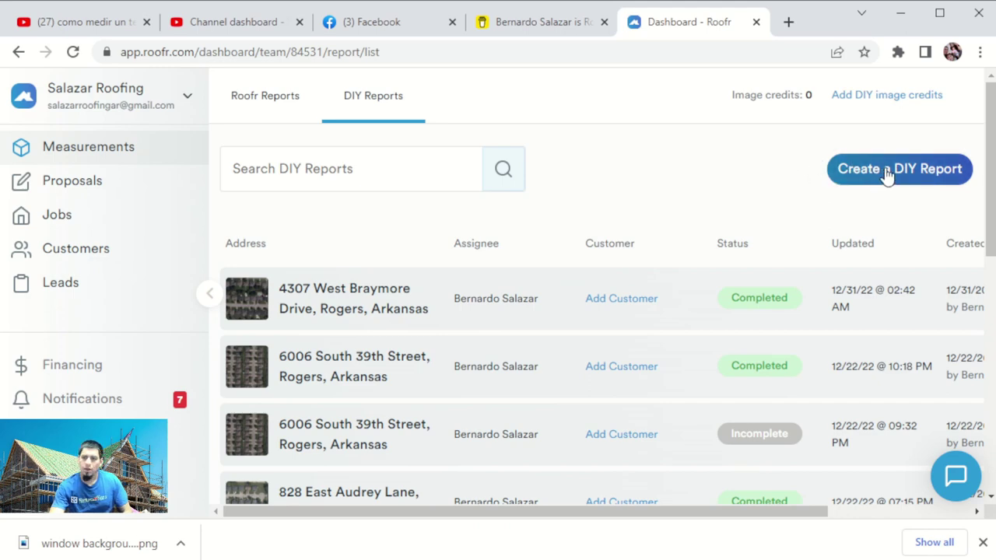
Create a DIY report for the Bentonville job address and continue to image selection.
click(888, 175)
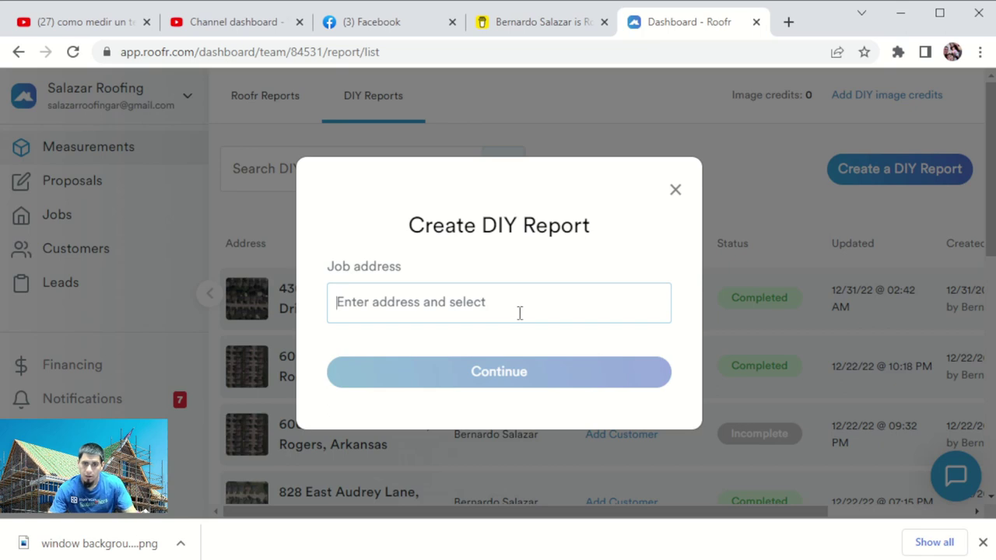
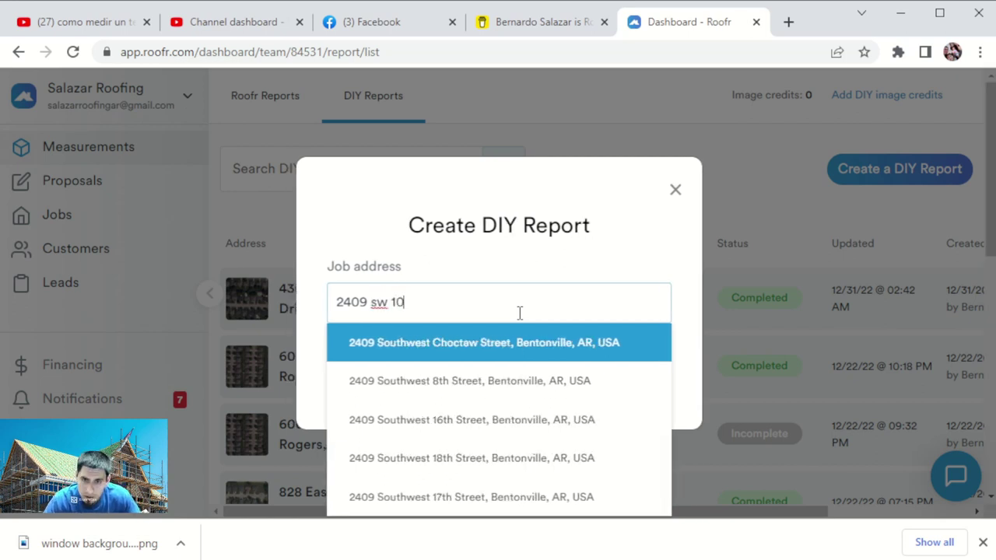
click(527, 343)
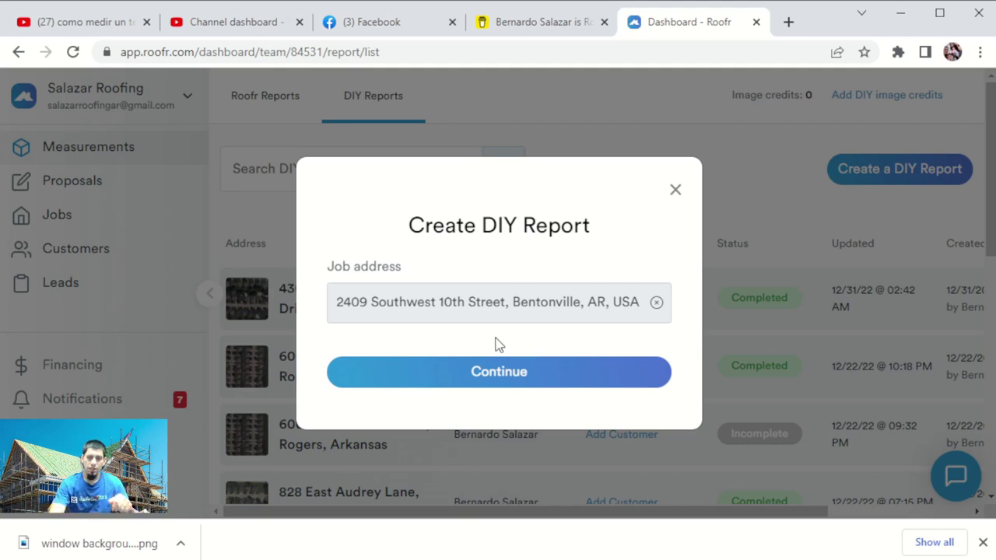
click(527, 375)
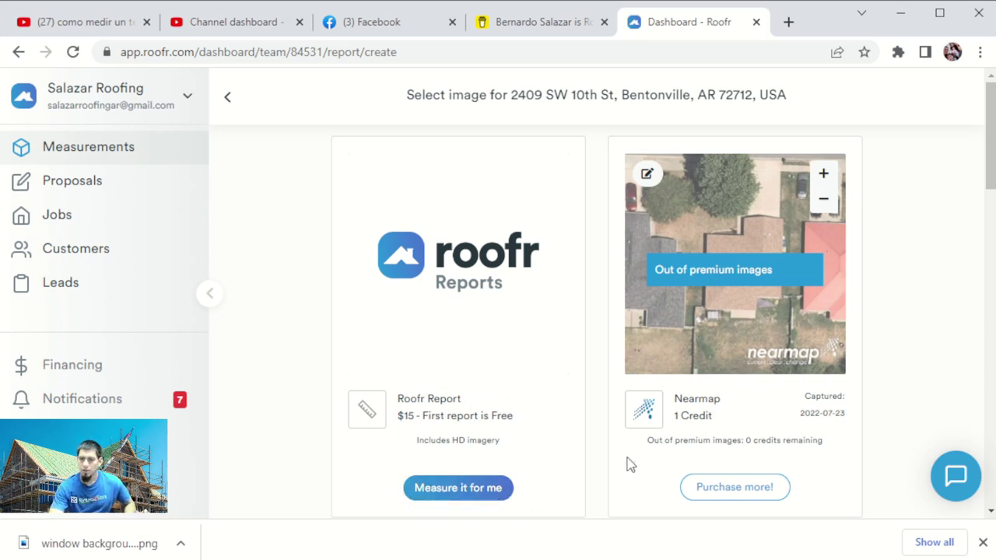
Scroll the image options to reveal the free Bing aerial image from 2019-06-13.
scroll(625, 354, down, 4)
scroll(620, 342, down, 10)
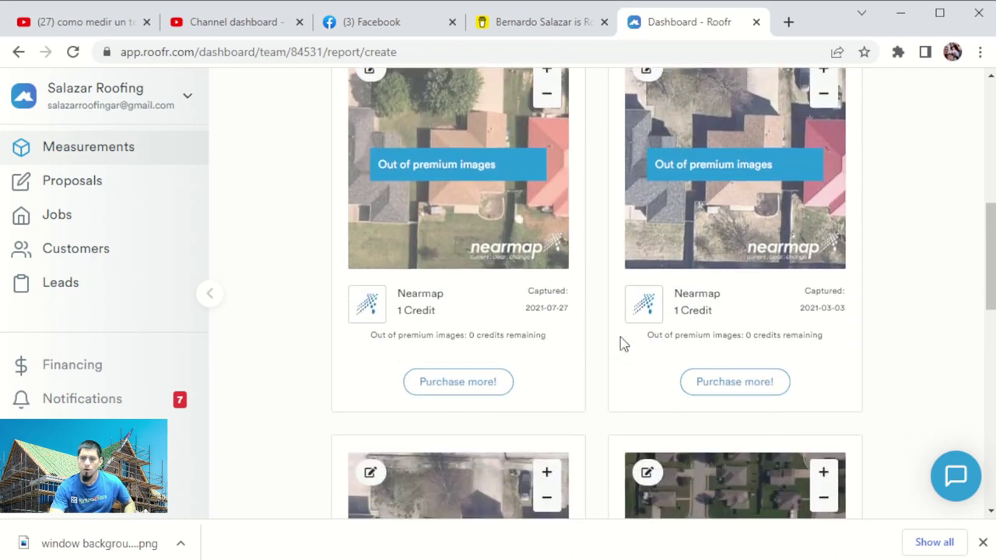
scroll(658, 336, up, 4)
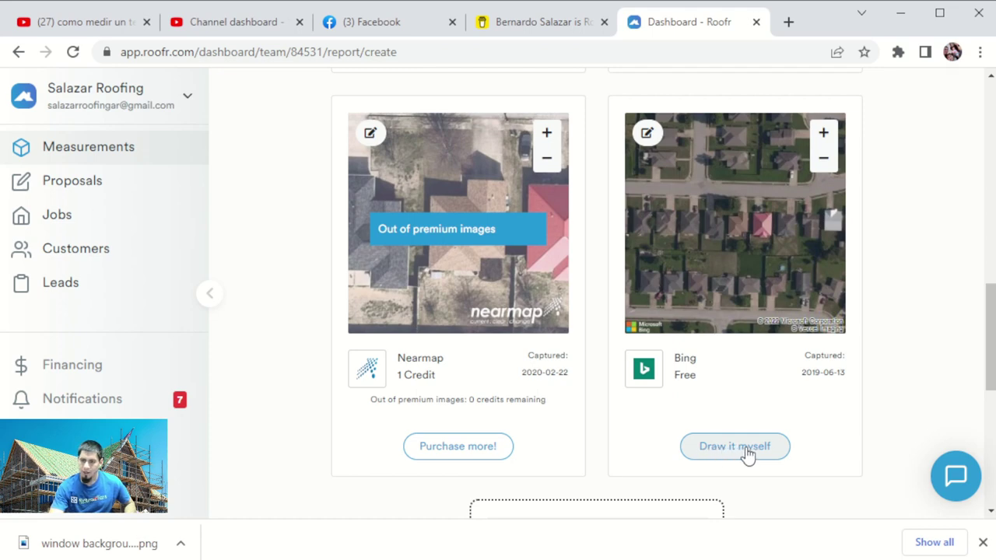
Choose Draw it myself on the free Bing image and zoom into the target house.
click(746, 451)
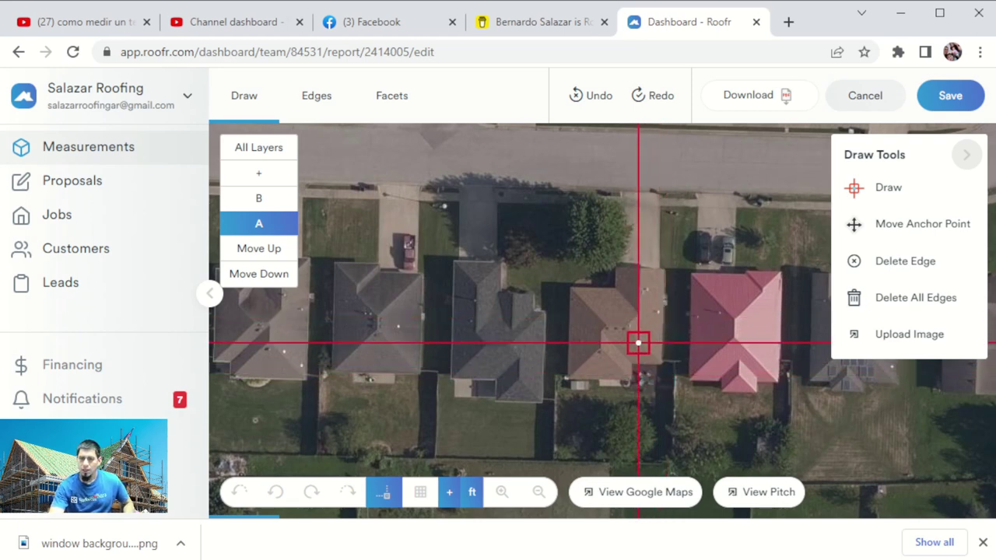
scroll(638, 342, up, 1)
scroll(643, 348, up, 1)
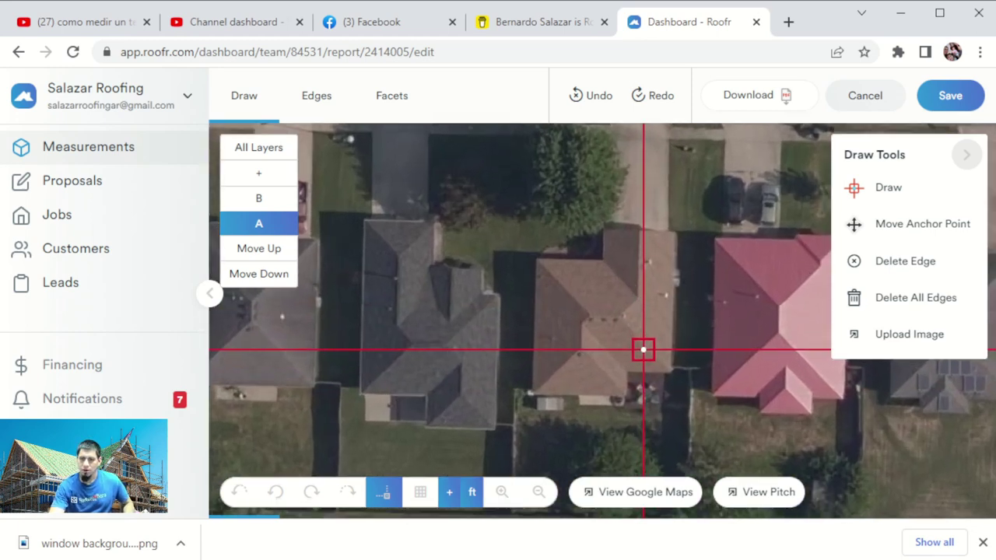
scroll(643, 354, up, 1)
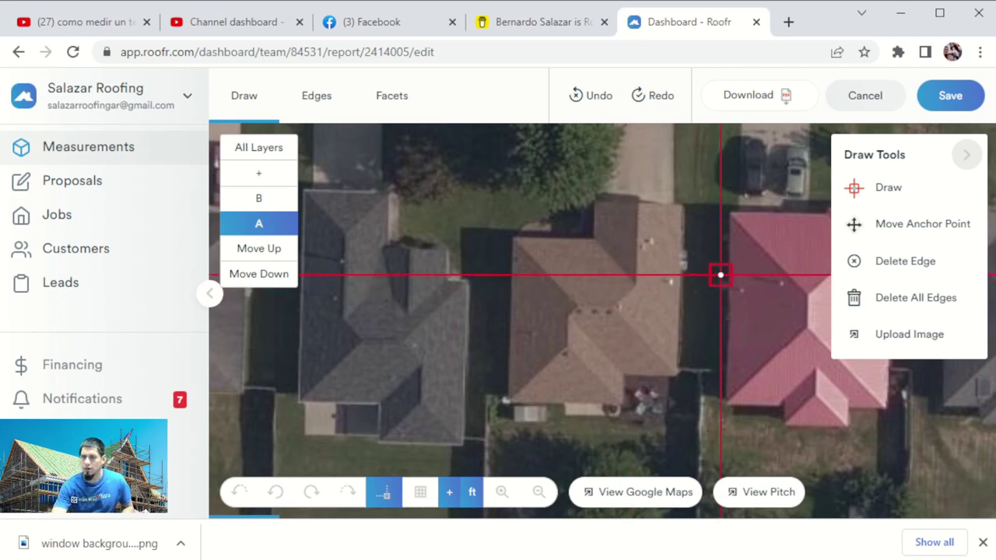
click(867, 190)
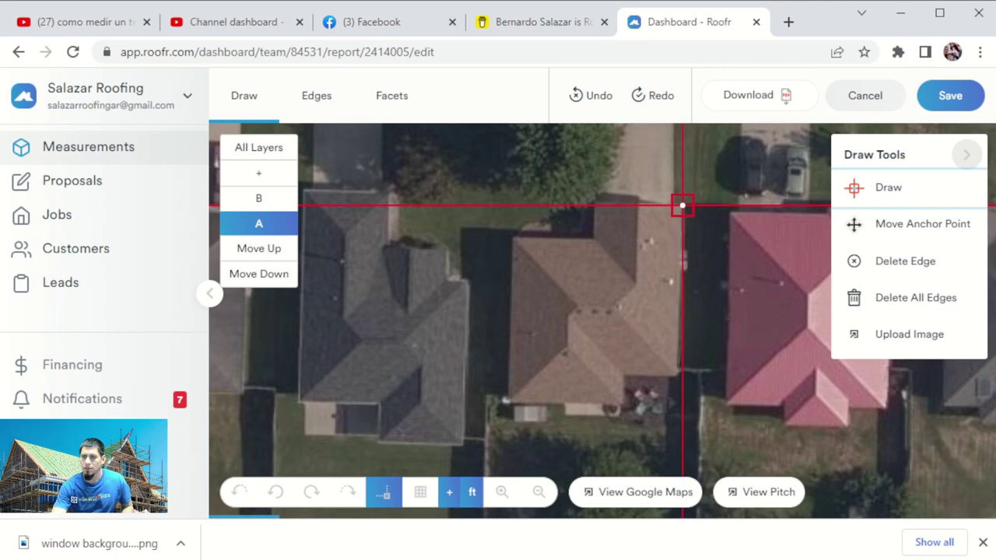
click(682, 206)
click(617, 205)
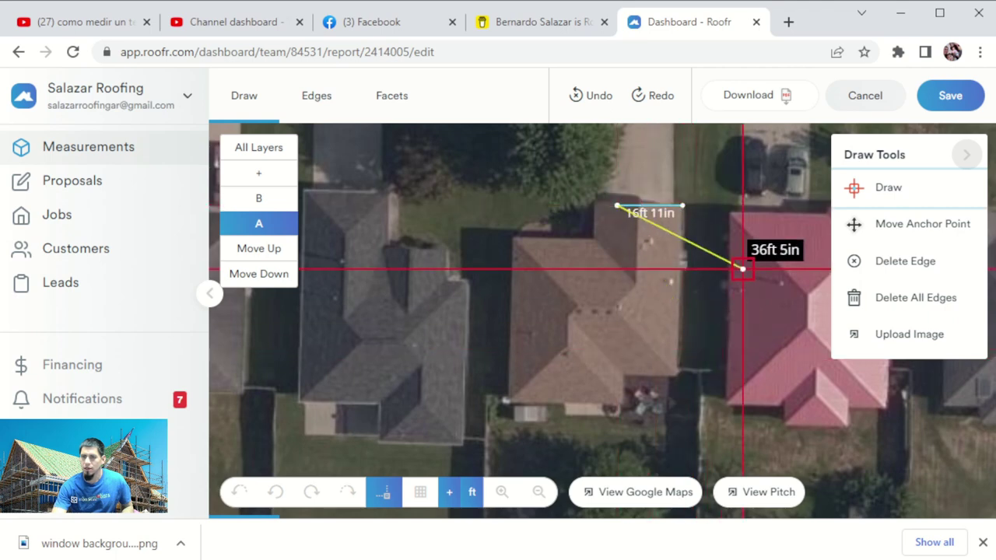
click(901, 232)
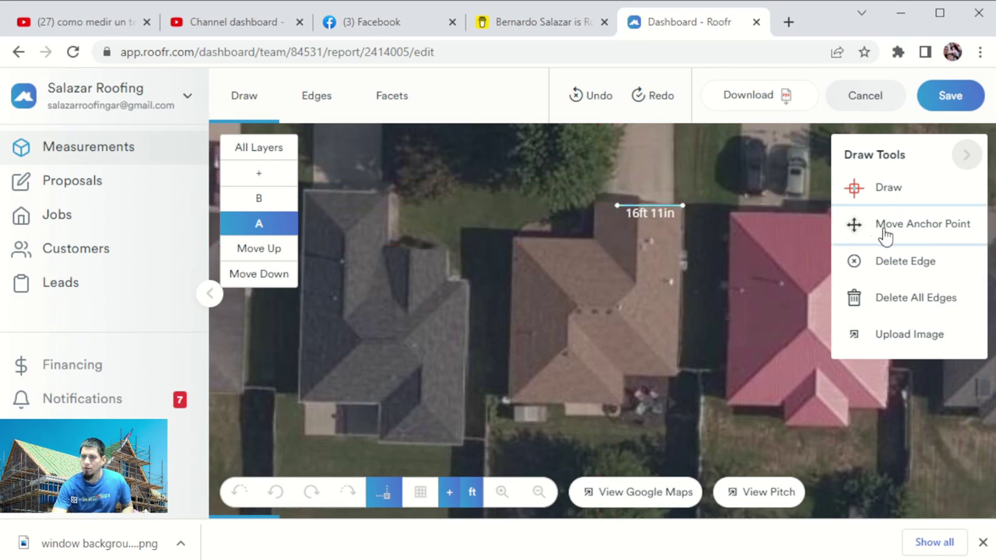
drag(618, 205, 611, 164)
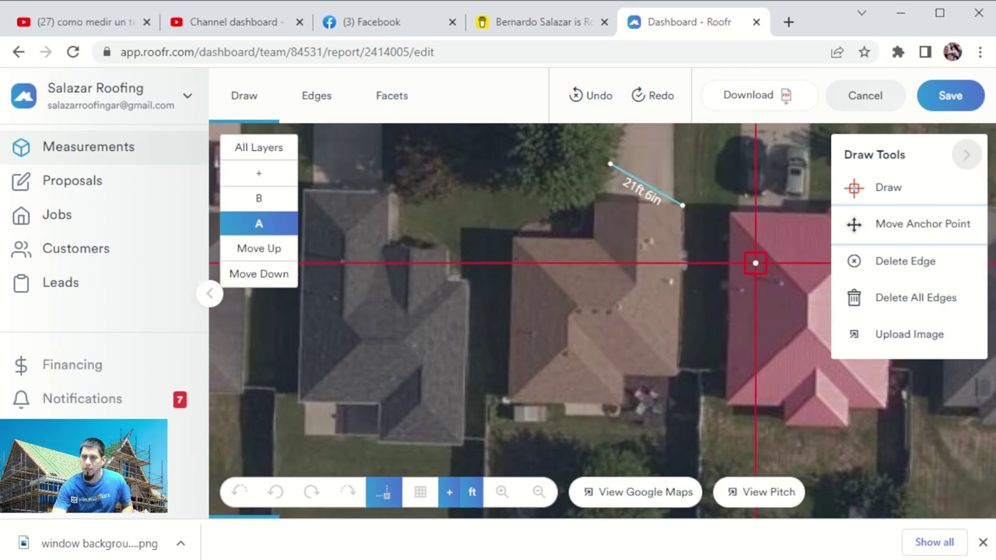
click(893, 262)
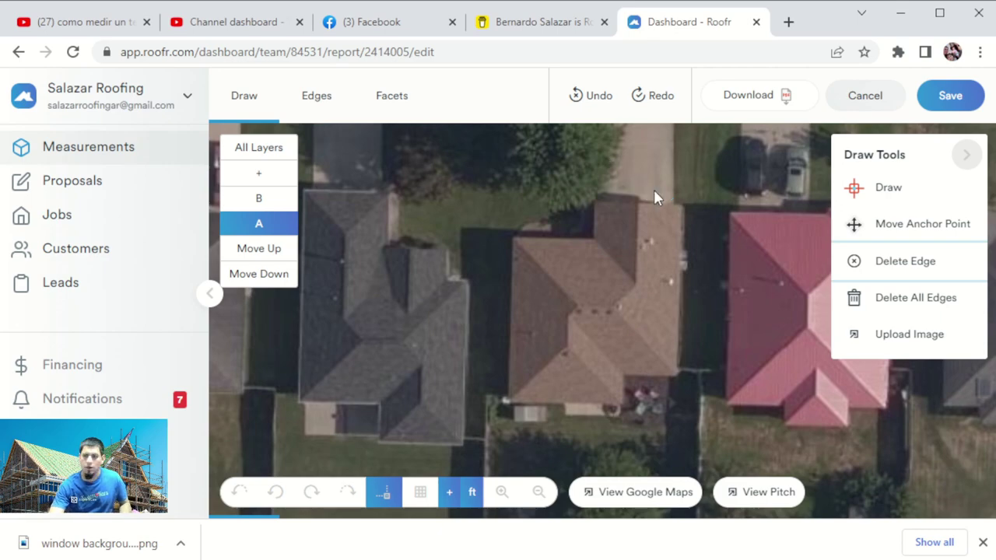
click(897, 303)
click(546, 351)
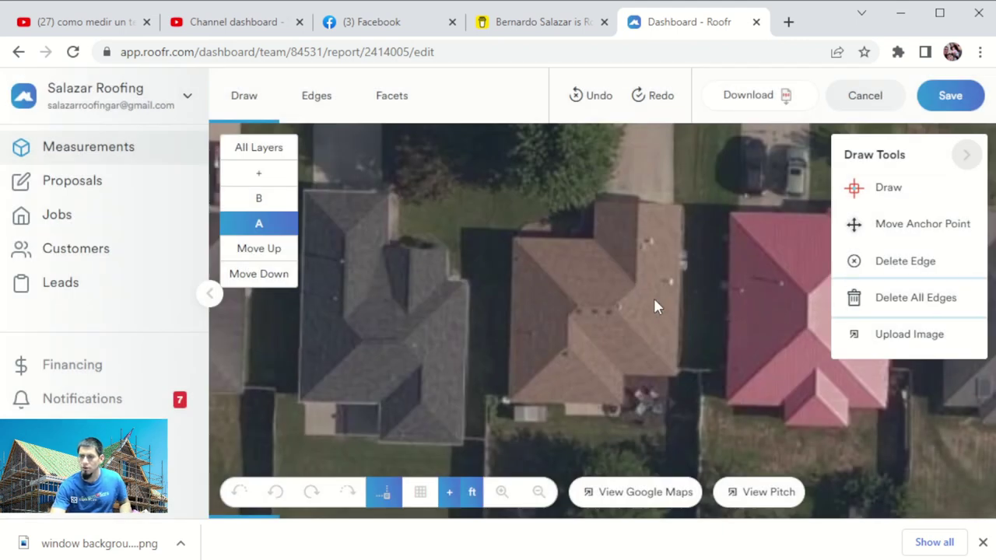
With the Draw tool, trace the 43ft 6in right edge, 13ft 6in step and 7ft 9in edge.
click(883, 190)
scroll(715, 255, up, 1)
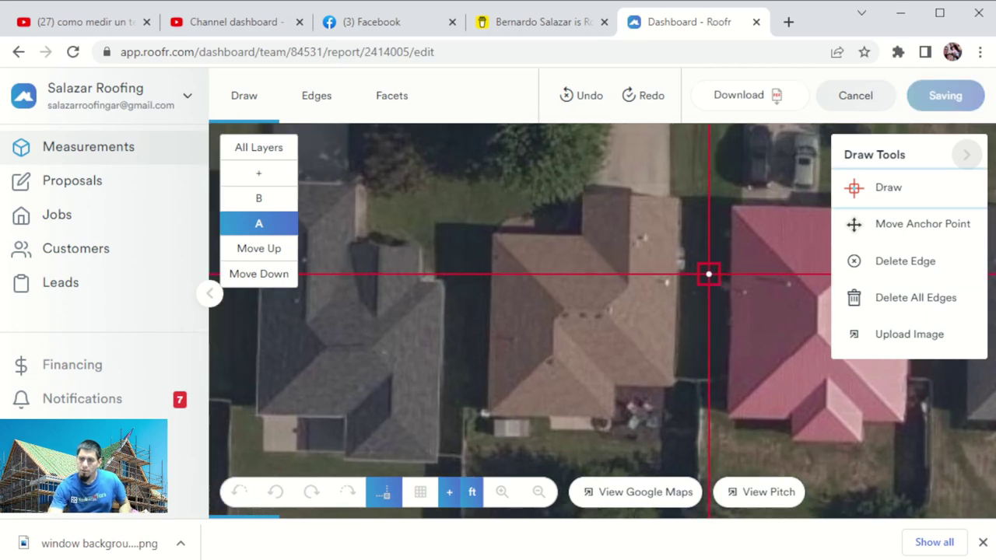
scroll(713, 274, up, 1)
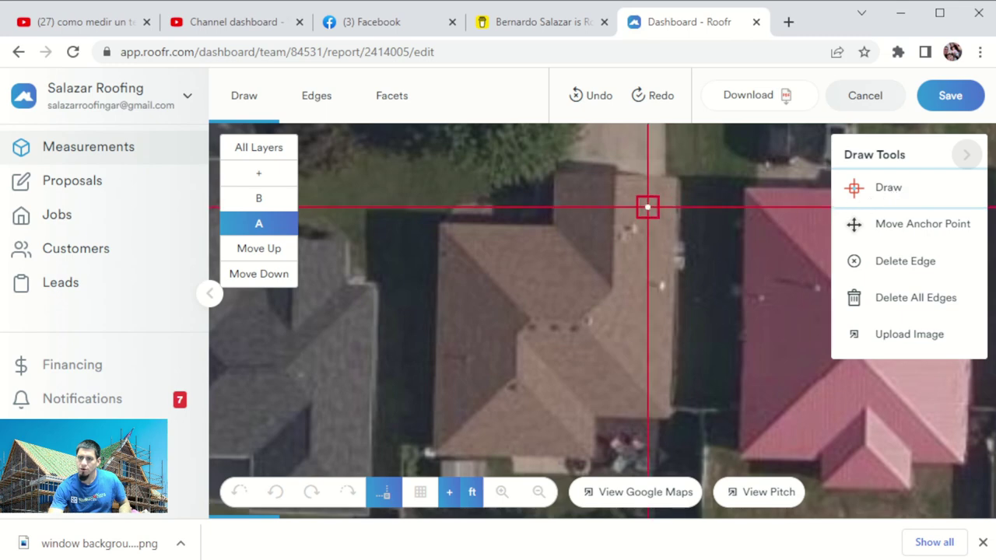
scroll(685, 234, up, 1)
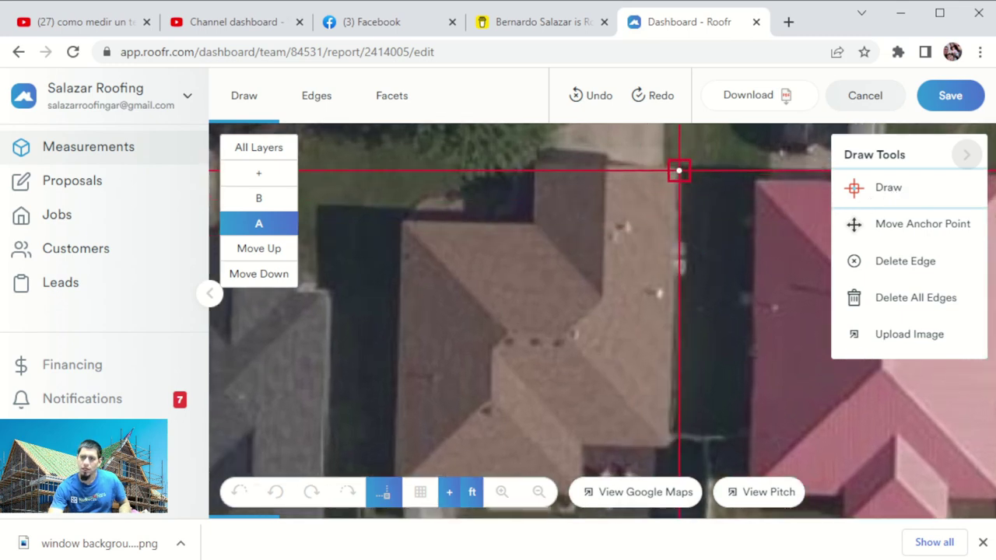
click(678, 168)
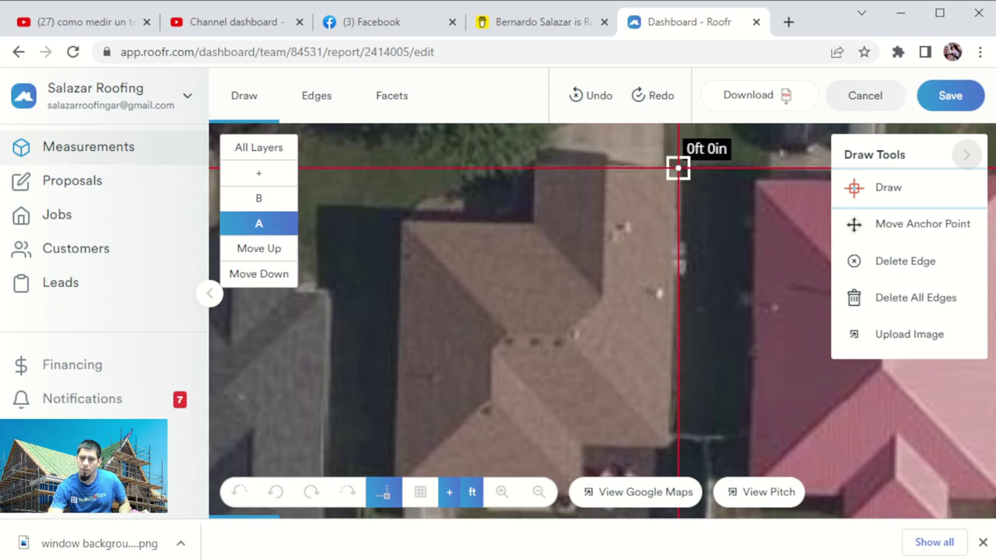
click(669, 442)
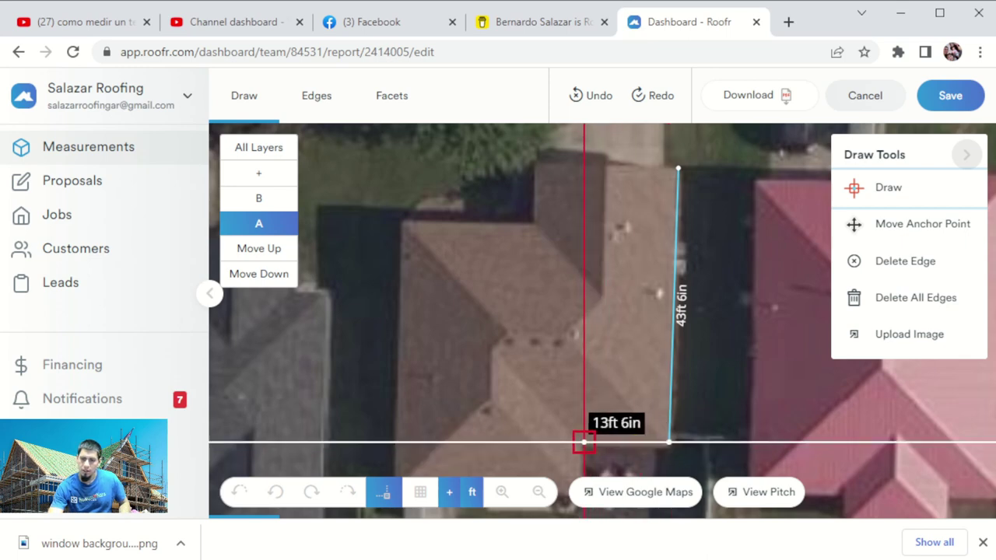
click(584, 442)
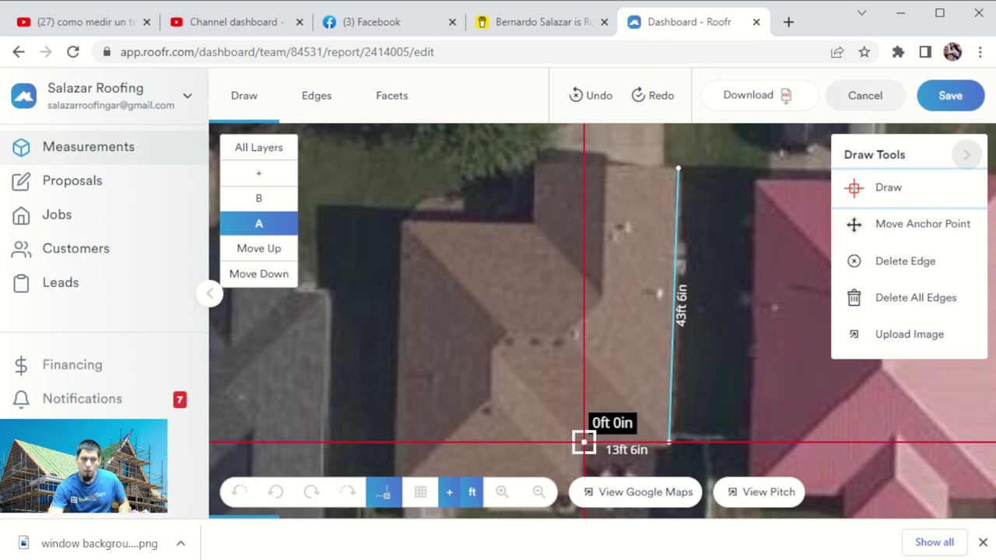
mouse_move(594, 425)
mouse_down()
mouse_move(629, 340)
mouse_move(630, 304)
mouse_move(604, 308)
mouse_up()
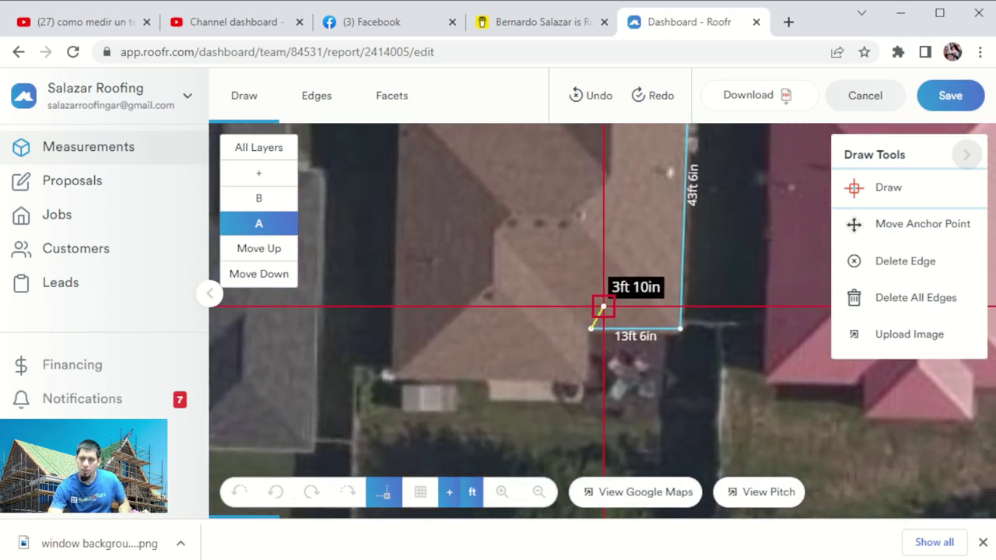
click(590, 381)
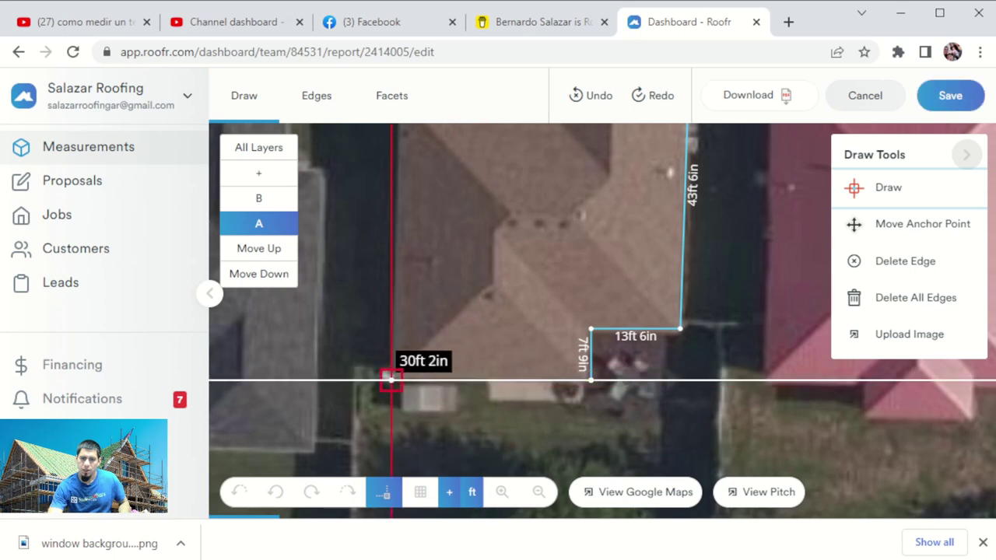
Trace the 30ft 3in bottom edge plus hip and ridge lines from 7ft 7in to 23ft 3in.
click(390, 380)
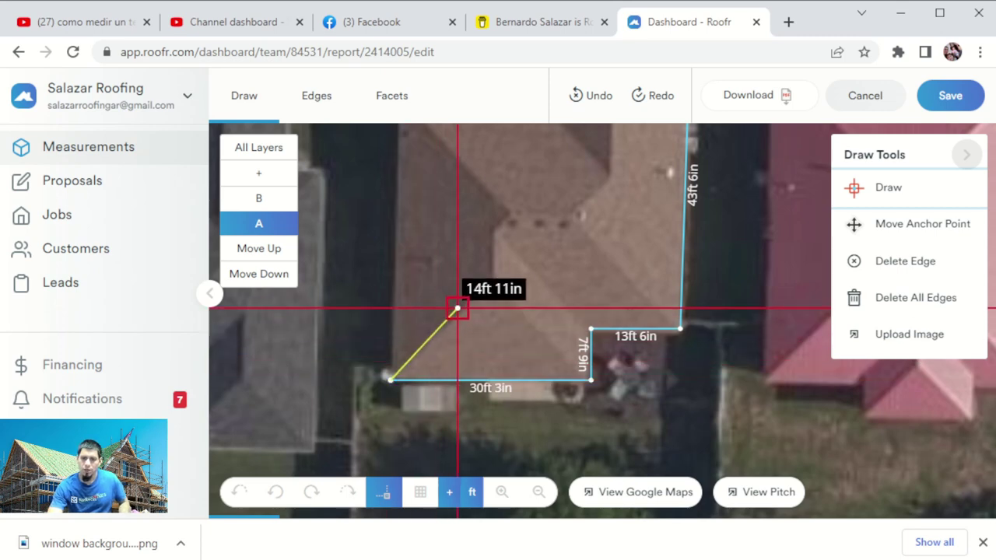
click(492, 285)
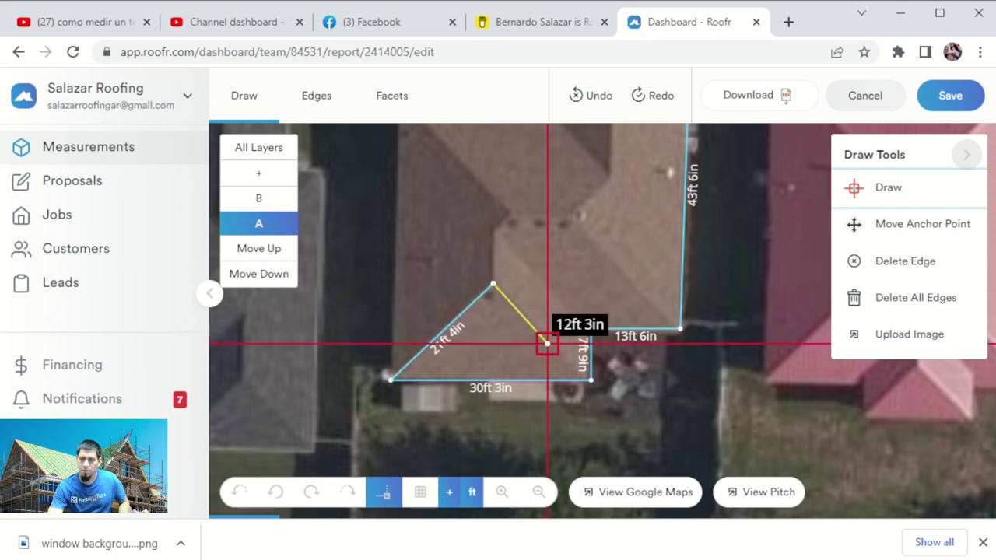
click(591, 380)
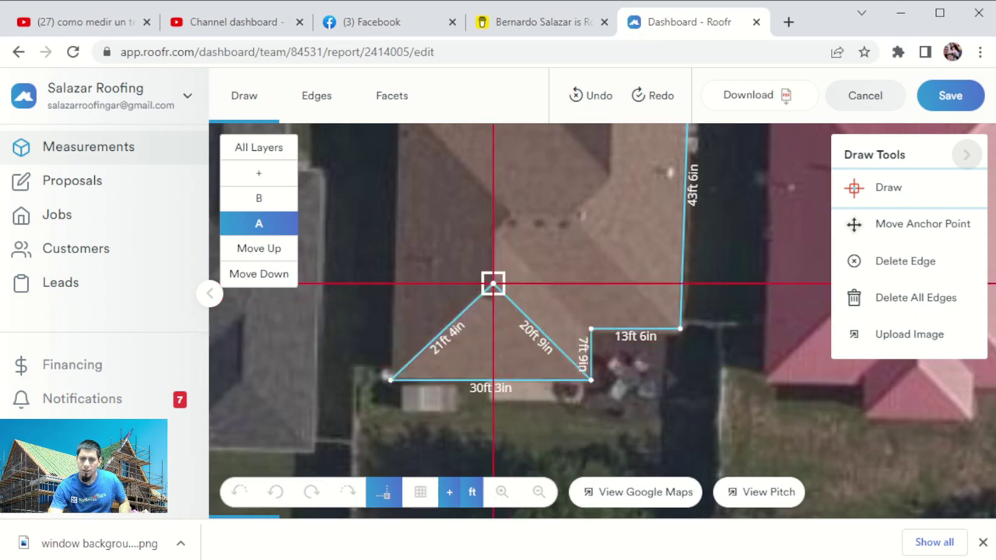
click(493, 233)
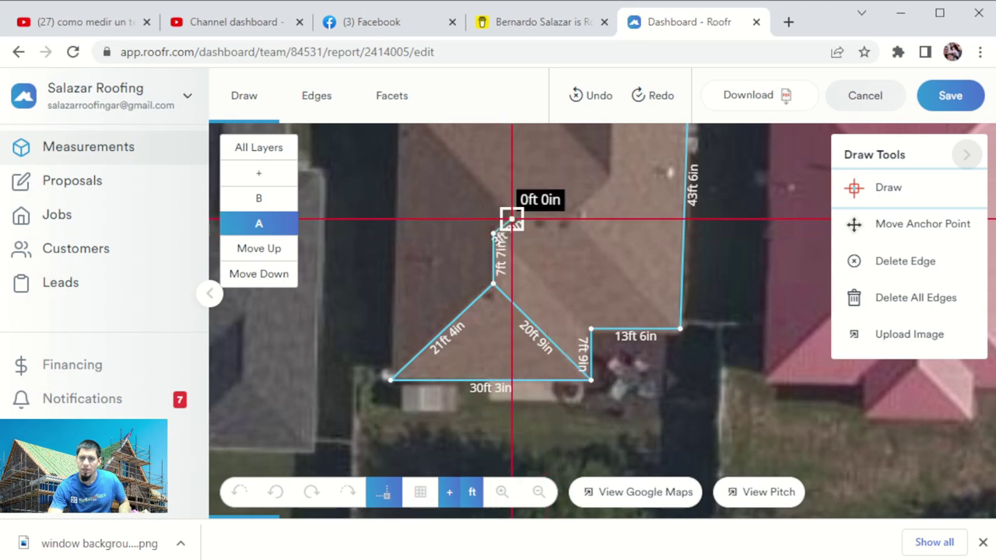
click(572, 219)
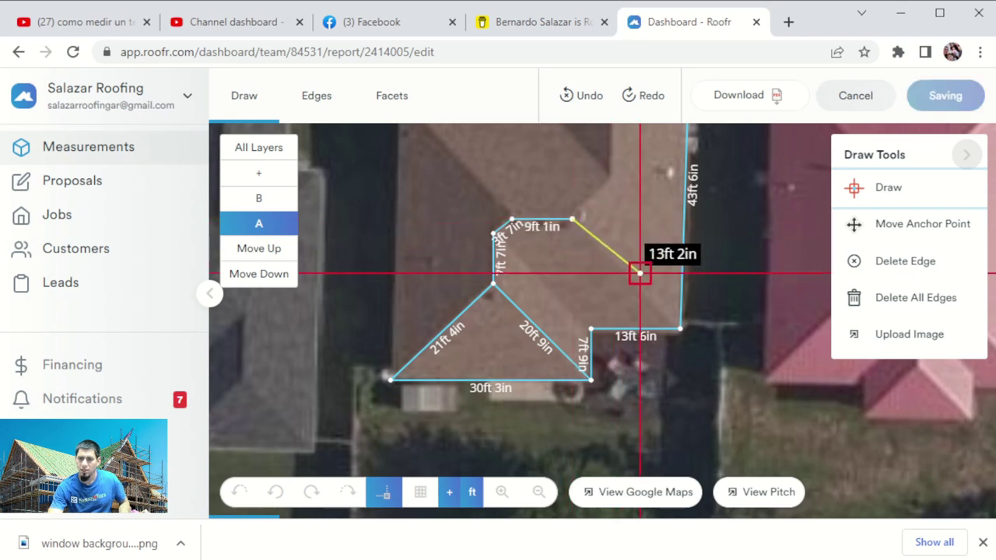
click(680, 328)
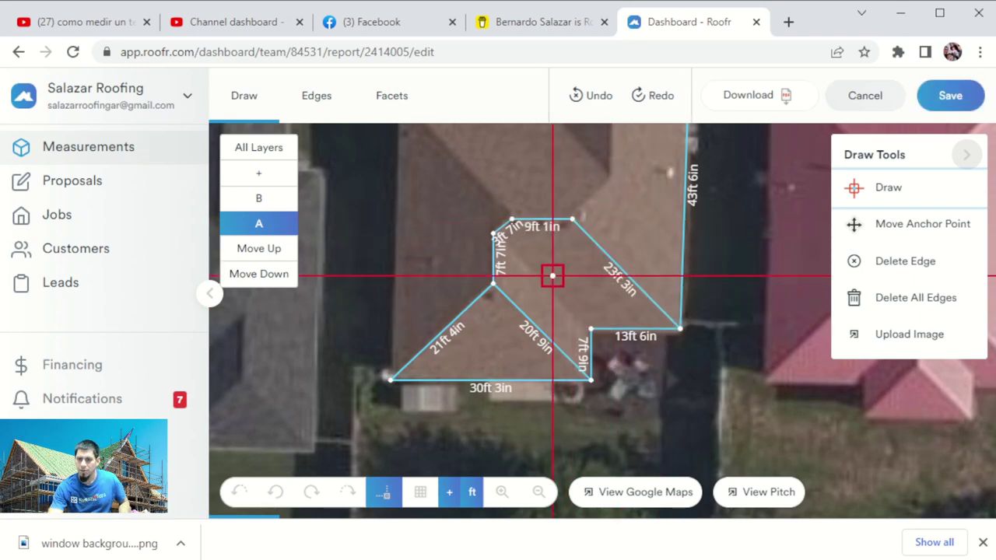
click(590, 329)
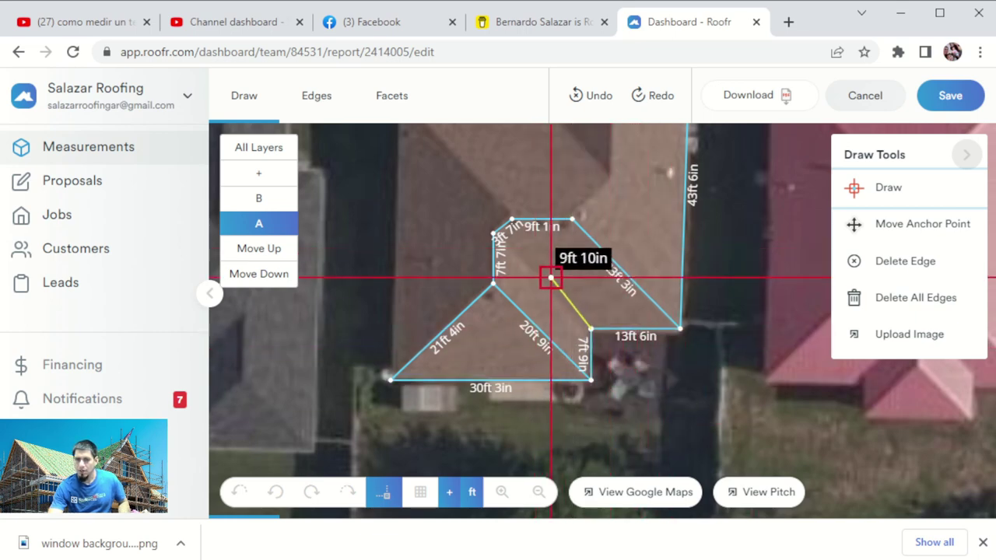
click(494, 233)
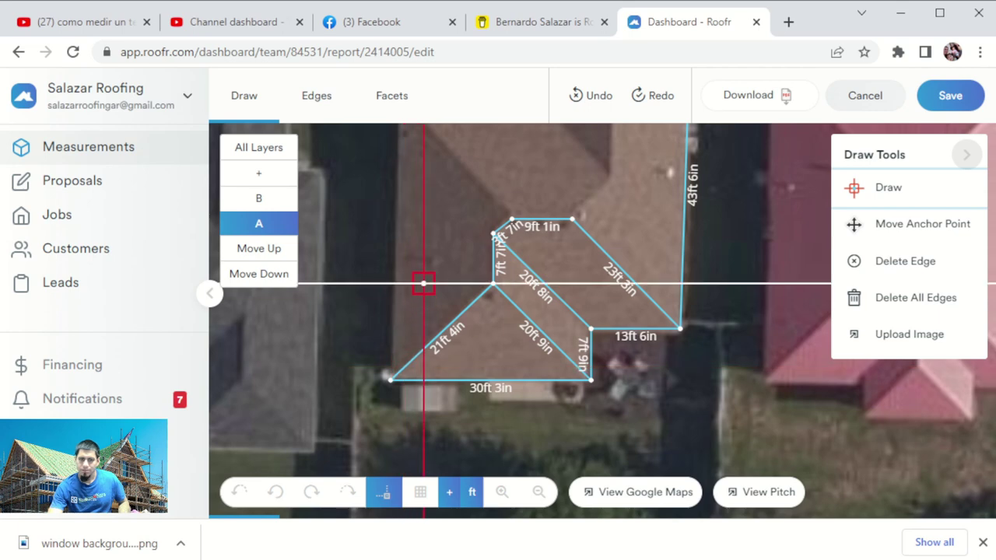
Trace the 42ft 7in left edge and the 20ft 8in top edge.
drag(423, 272, 431, 337)
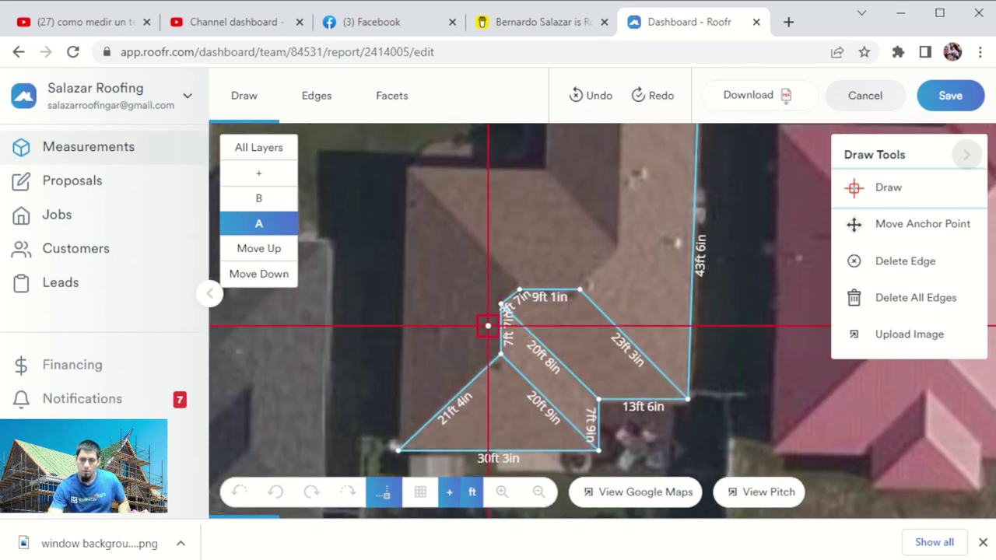
click(397, 450)
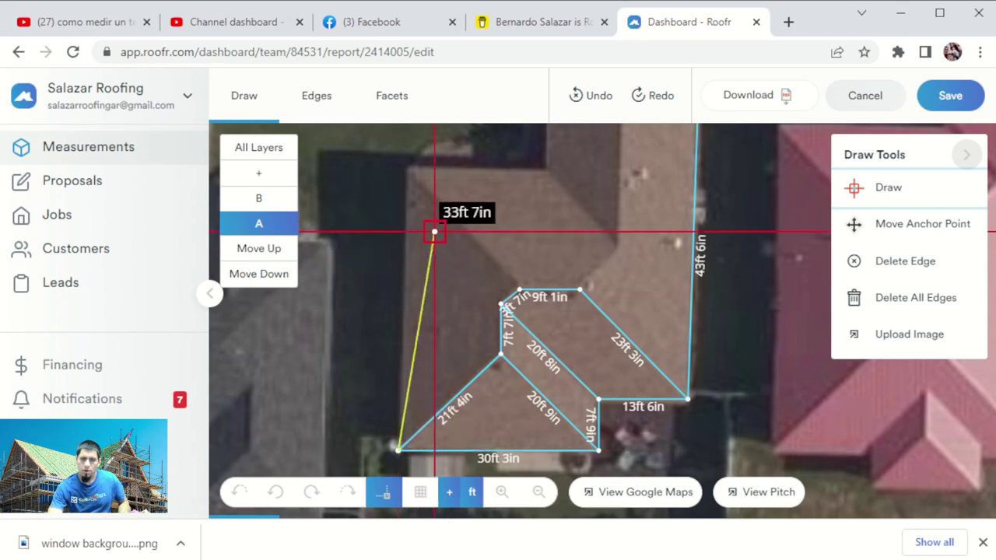
click(407, 168)
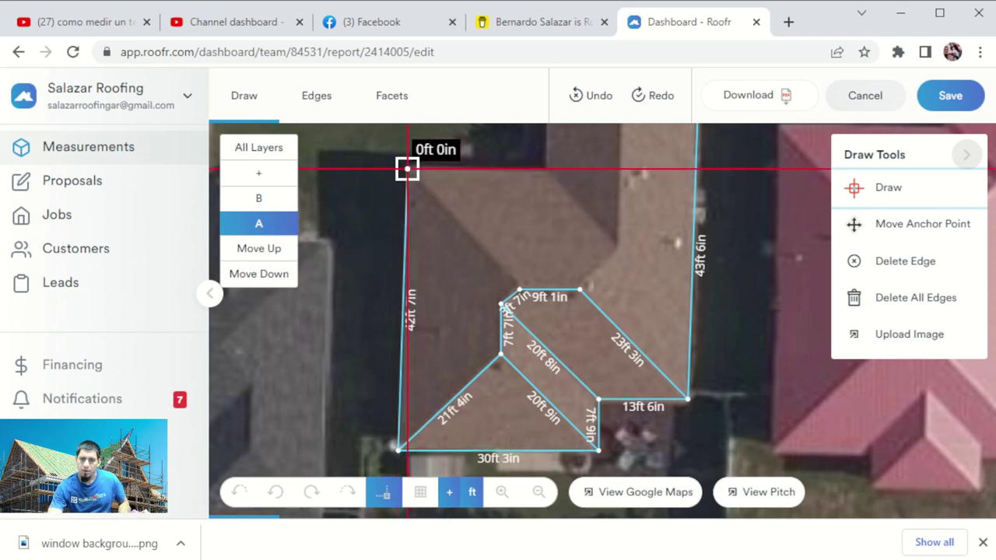
click(544, 168)
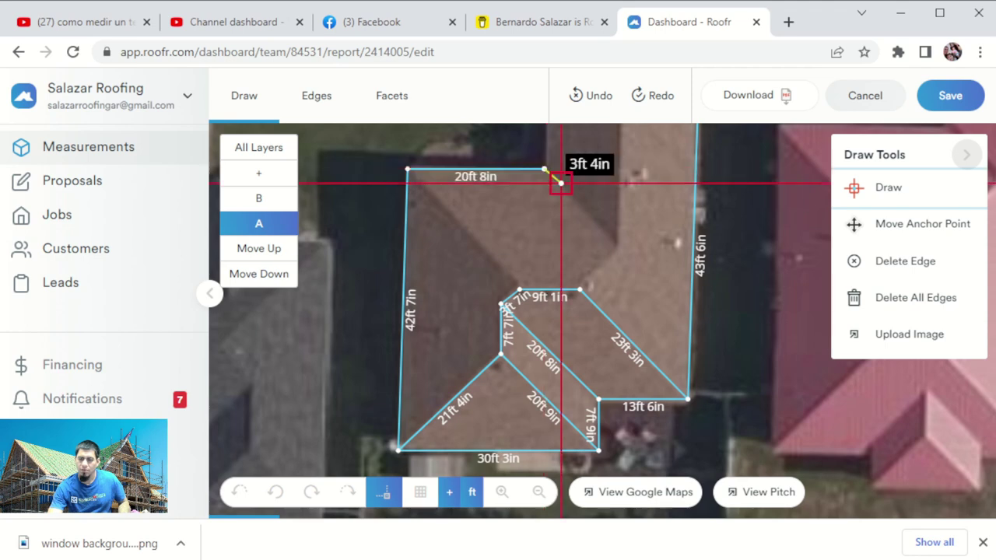